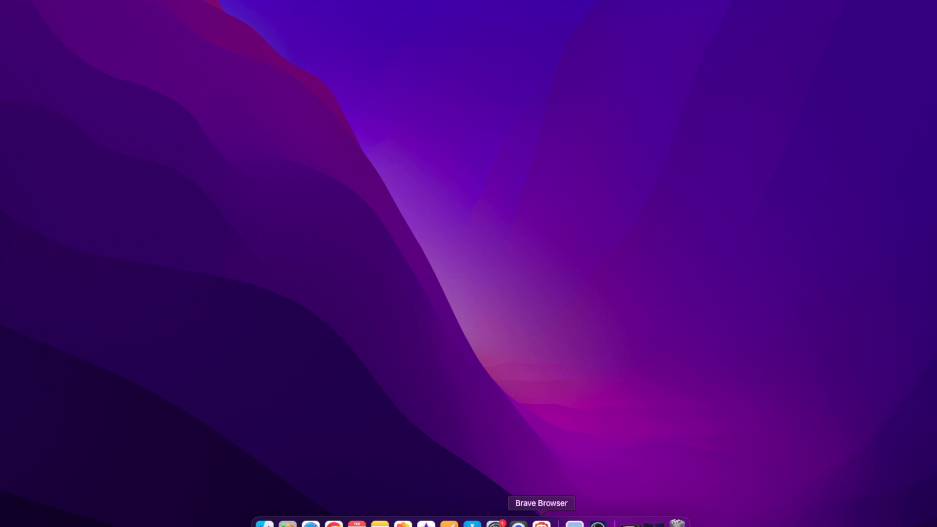
Launch Brave and open the official Epic Games site from the 'epicgames' Google results
left_click(541, 523)
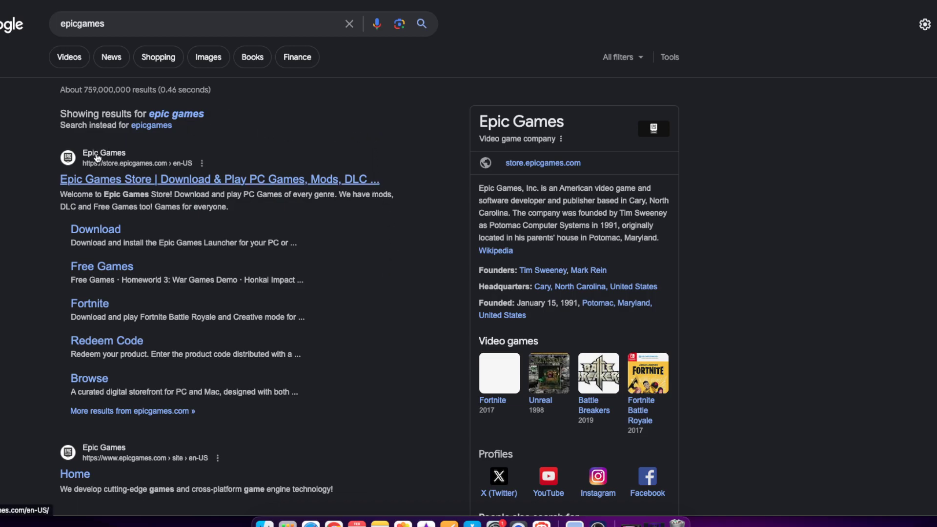
left_click(161, 184)
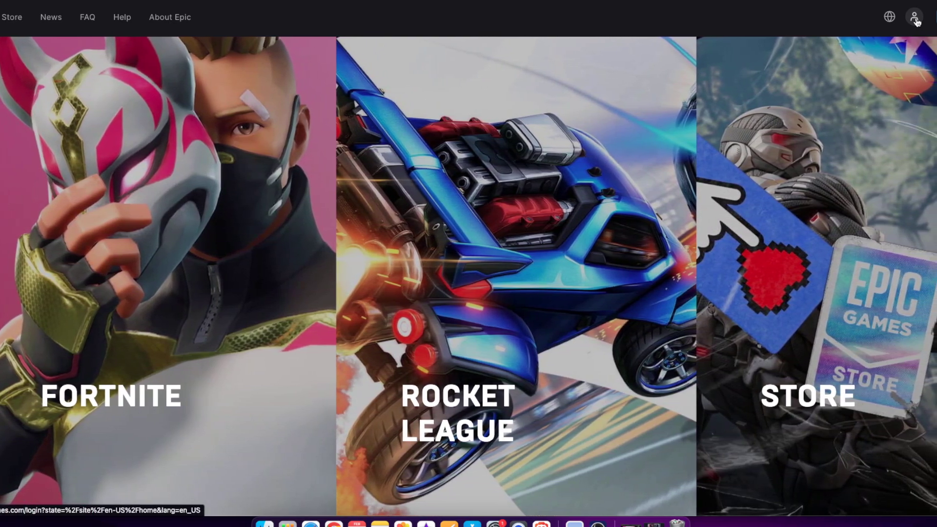
Go to the Epic account Sign In or Sign Up page from the top-right account icon
left_click(916, 20)
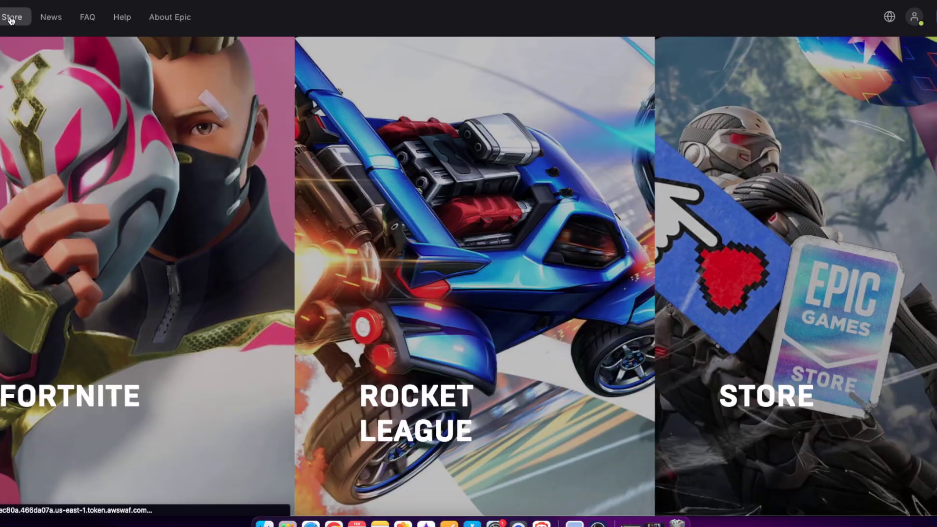
Search the Epic Games Store for 'fortnite' and open the free Fortnite base game page
left_click(11, 18)
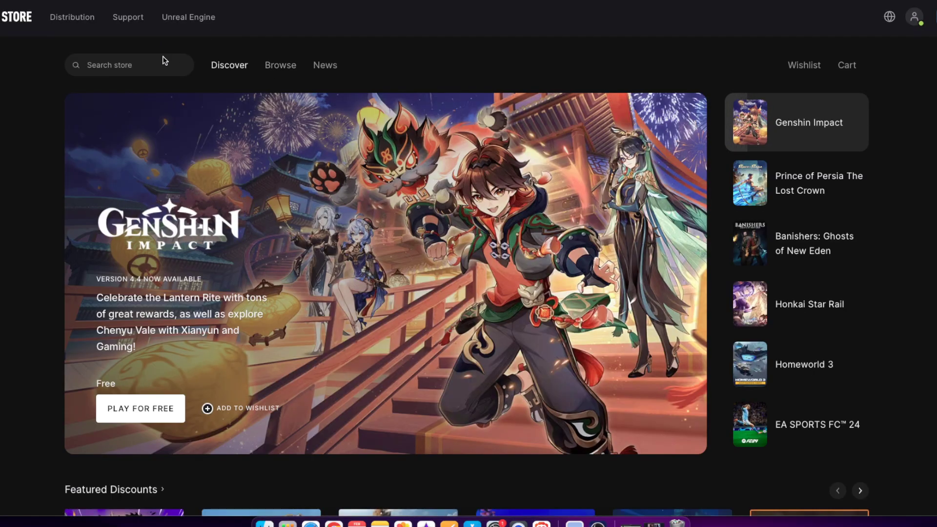
left_click(141, 63)
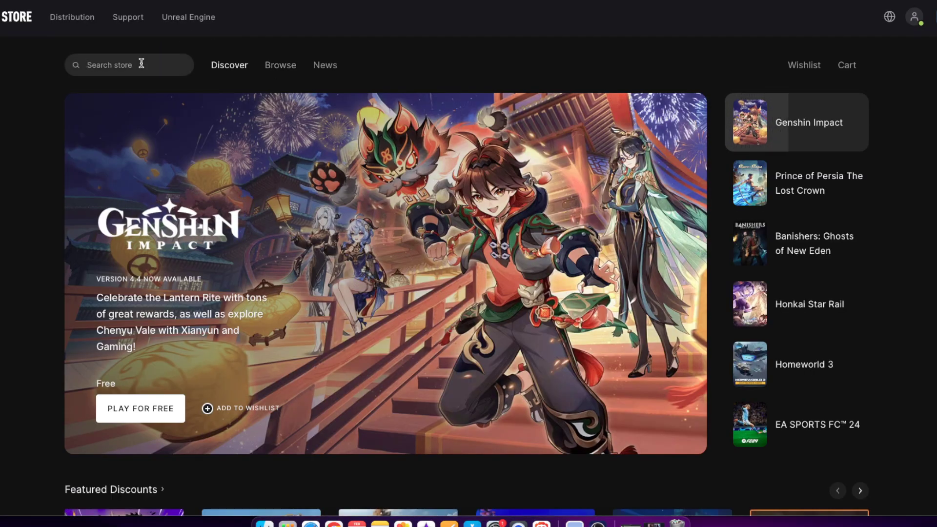
type("fortnite")
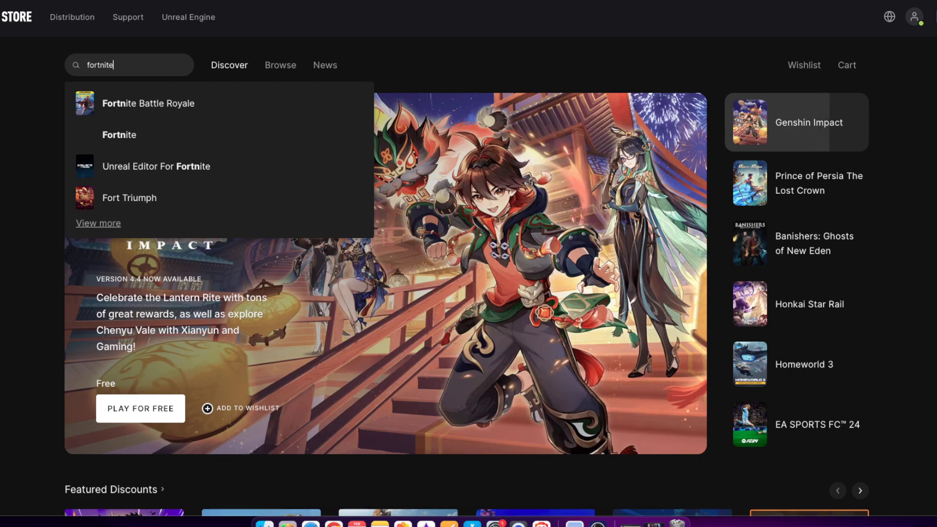
key("Return")
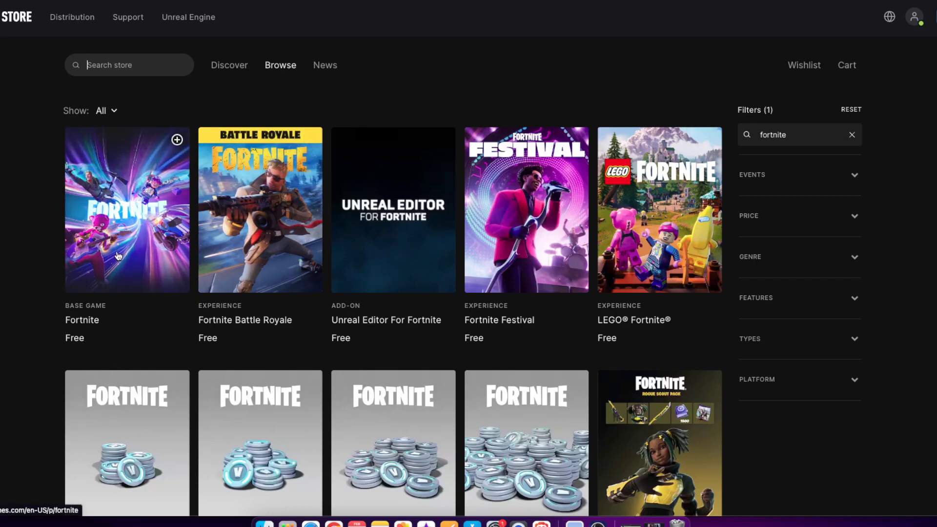
left_click(122, 236)
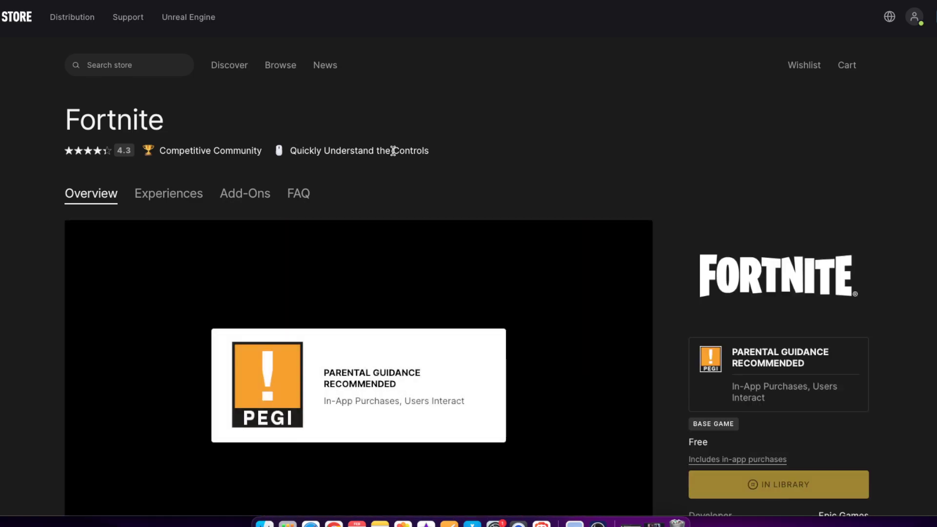
scroll(694, 167, "down", 3)
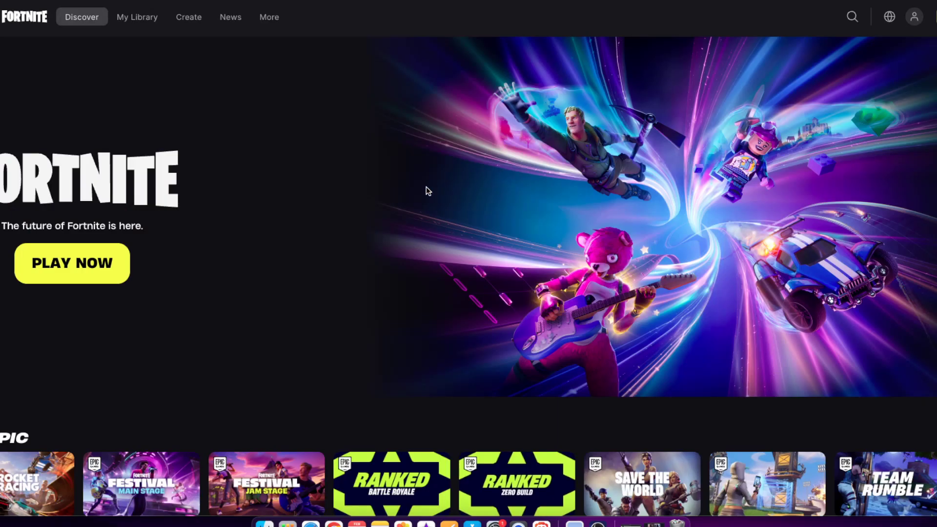
Open the Play Fortnite Today! page and highlight the sentence about streaming platforms
left_click(109, 267)
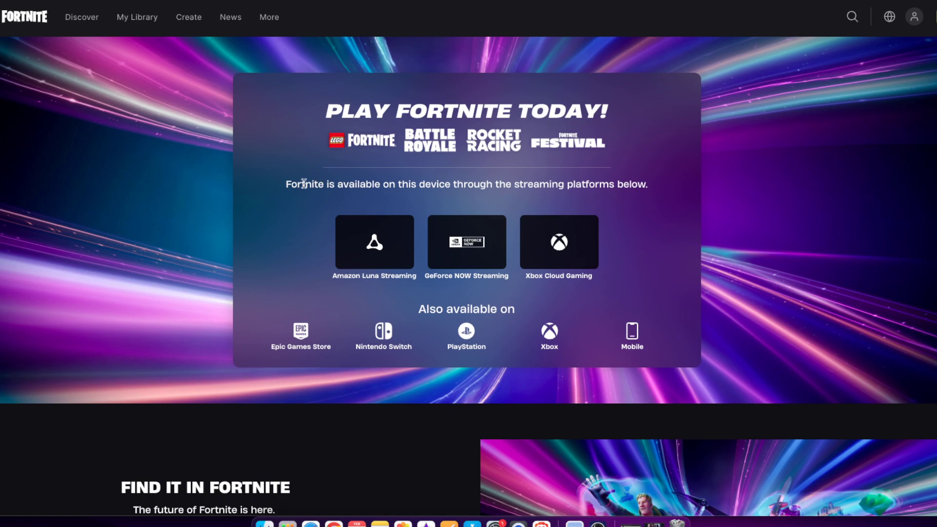
left_click_drag(409, 184, 669, 184)
left_click(668, 184)
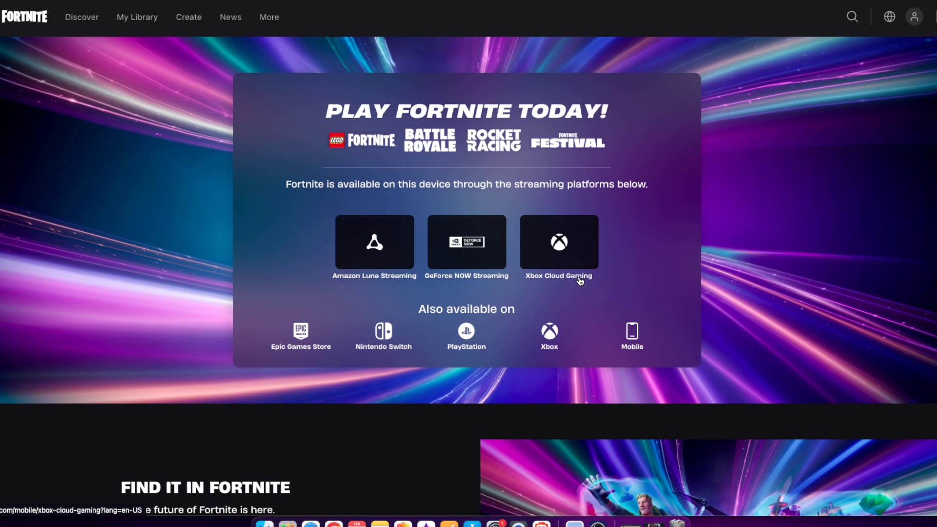
Save EpicInstaller-15.17.1.dmg (58.3 MB) to Downloads and show it in recent downloads
left_click(304, 338)
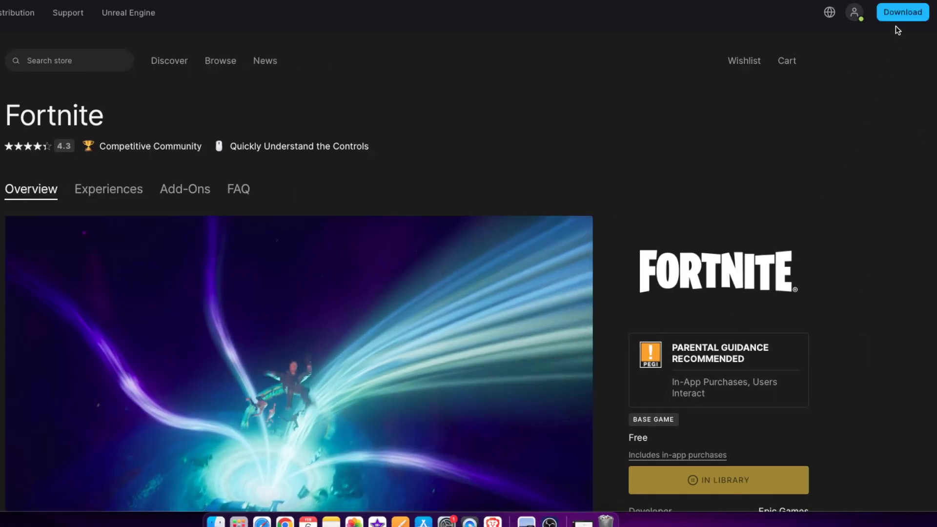
left_click(902, 13)
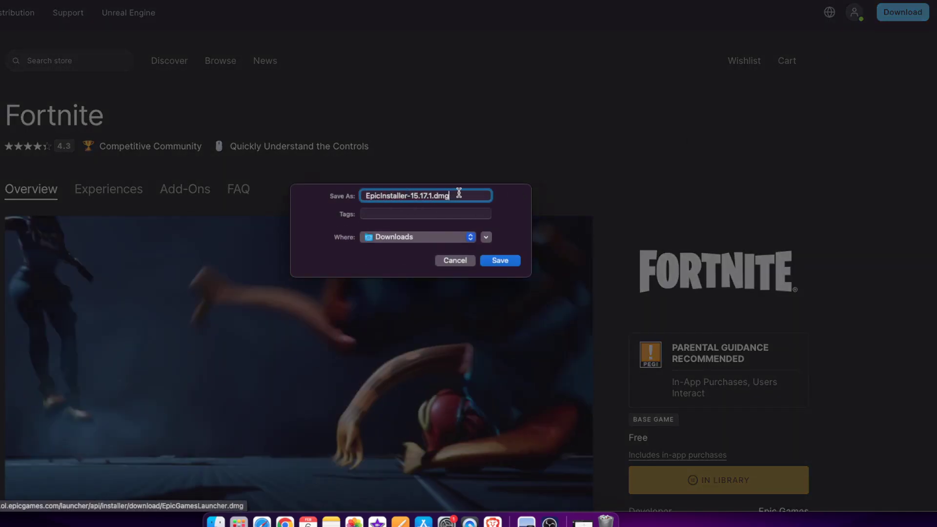
left_click(508, 262)
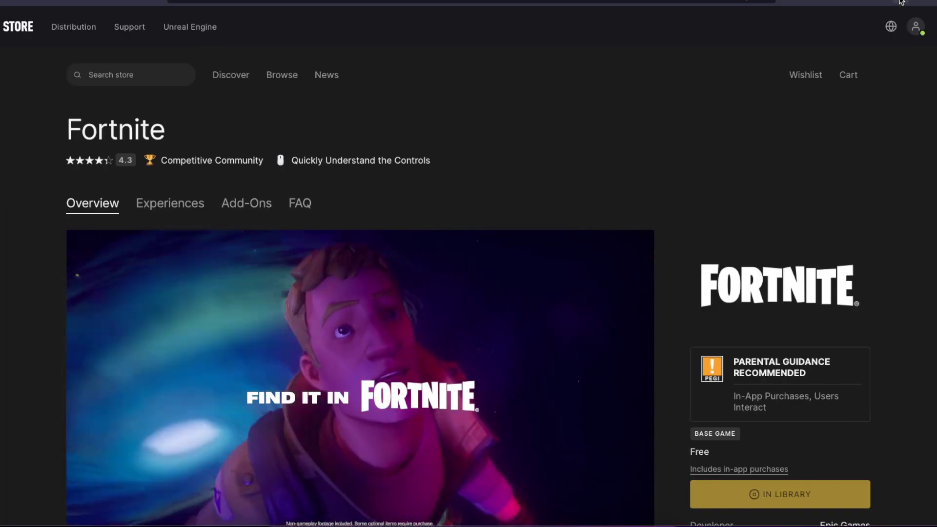
left_click(900, 2)
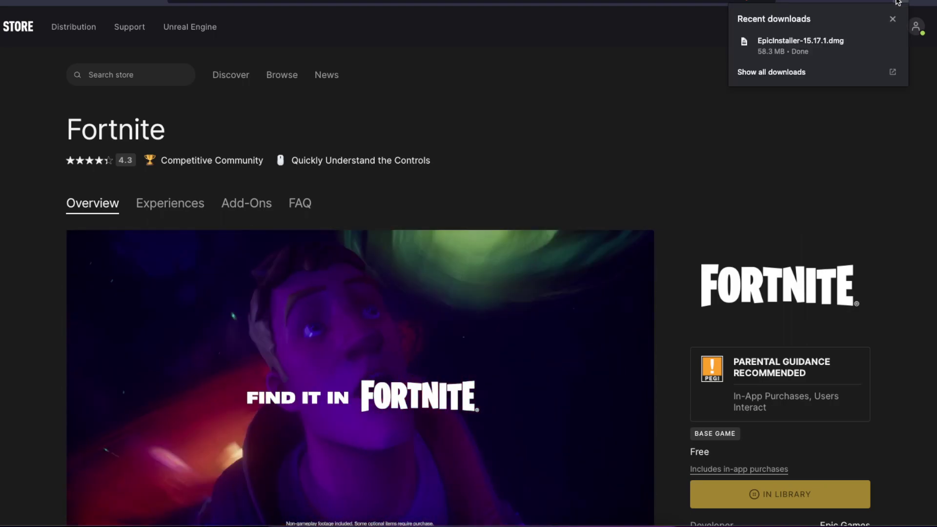
Copy Epic Games Launcher from the EpicInstaller-15.17.1.dmg window into Applications, then close that window
left_click(787, 46)
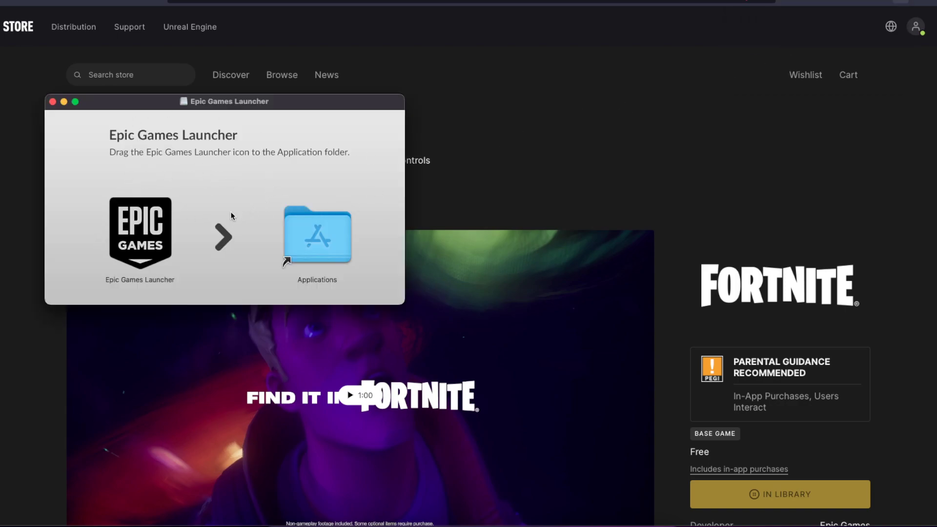
mouse_move(251, 106)
left_mouse_down()
mouse_move(497, 104)
mouse_move(472, 122)
left_mouse_up()
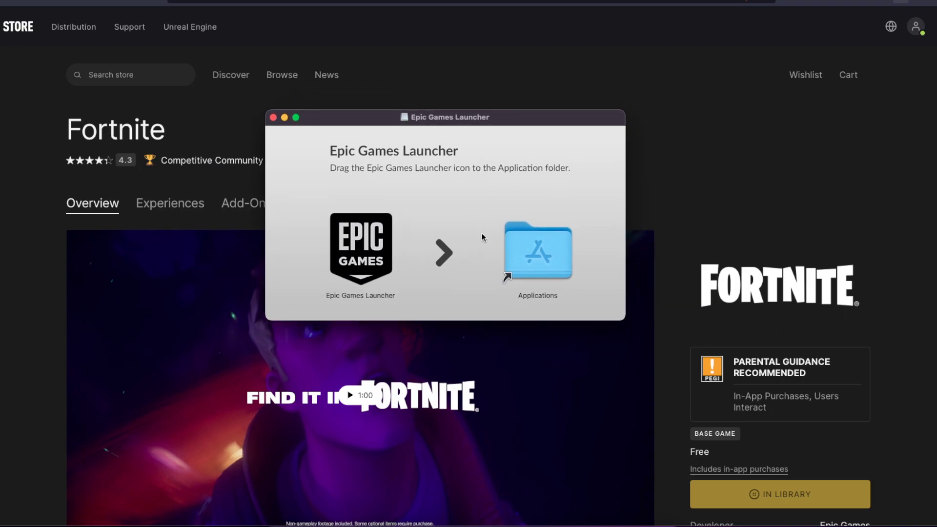
left_click_drag(355, 248, 541, 245)
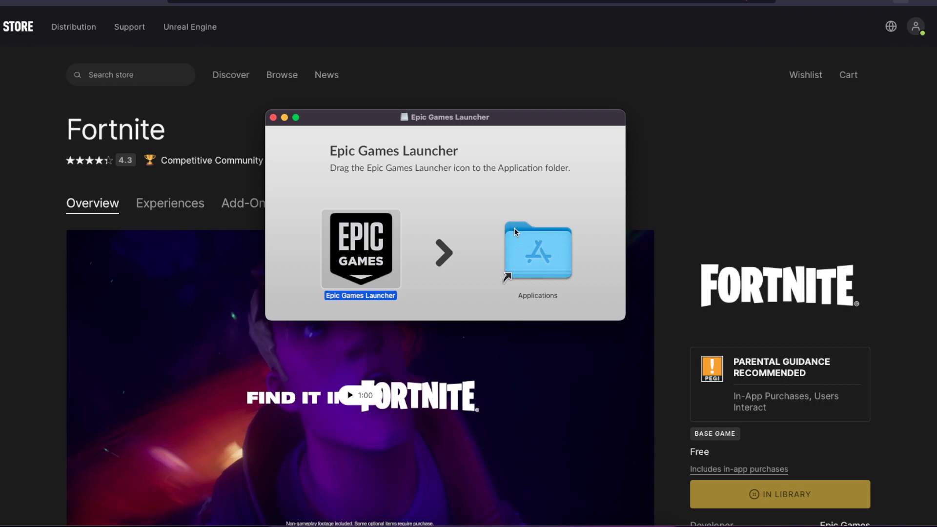
left_click(273, 118)
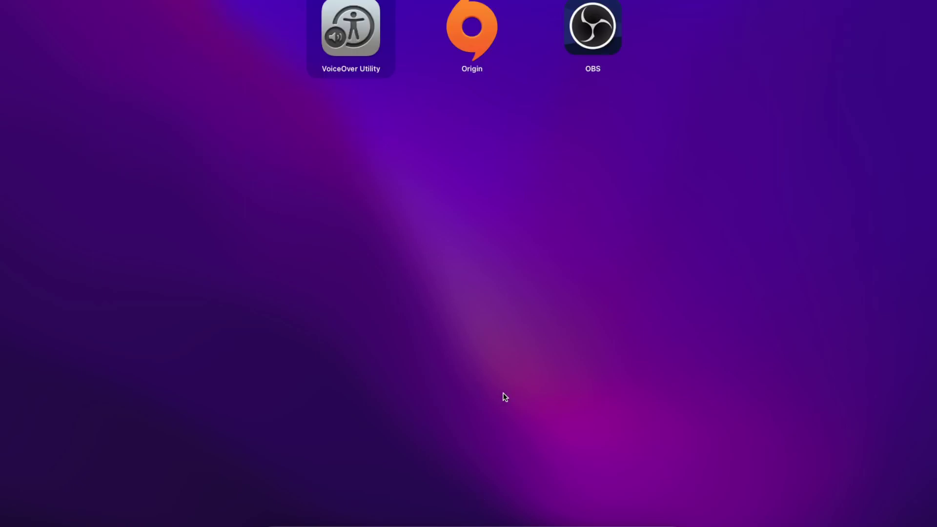
Launch Epic Games Launcher from Launchpad's Games folder, approving the Open and Downloads-access prompts
key("BackSpace")
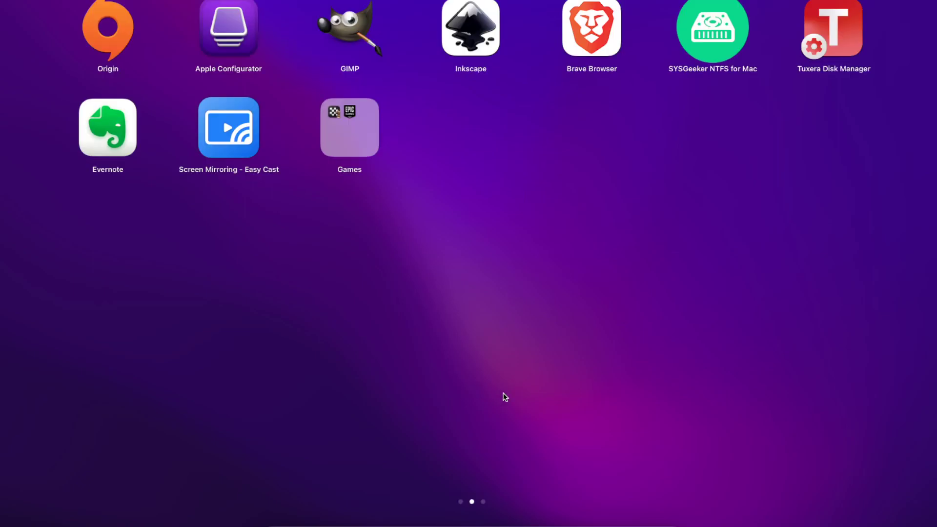
left_click(360, 142)
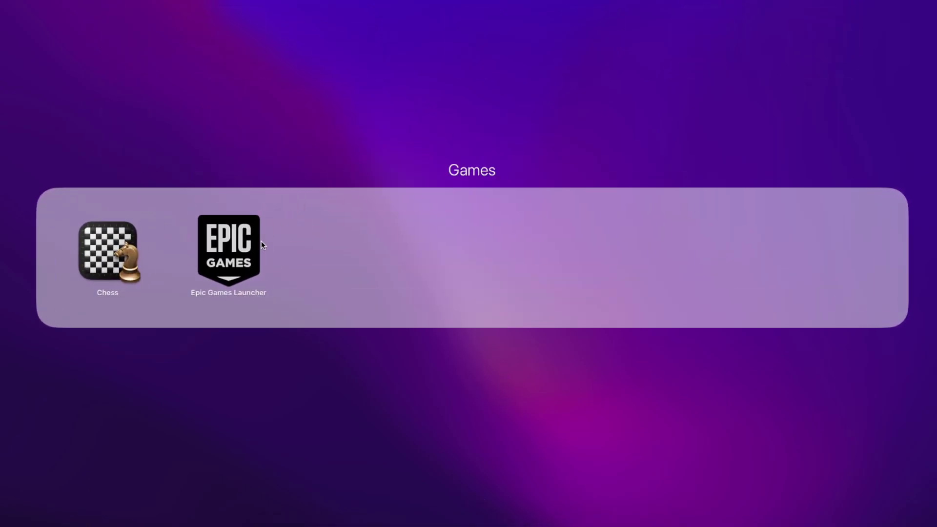
left_click(239, 250)
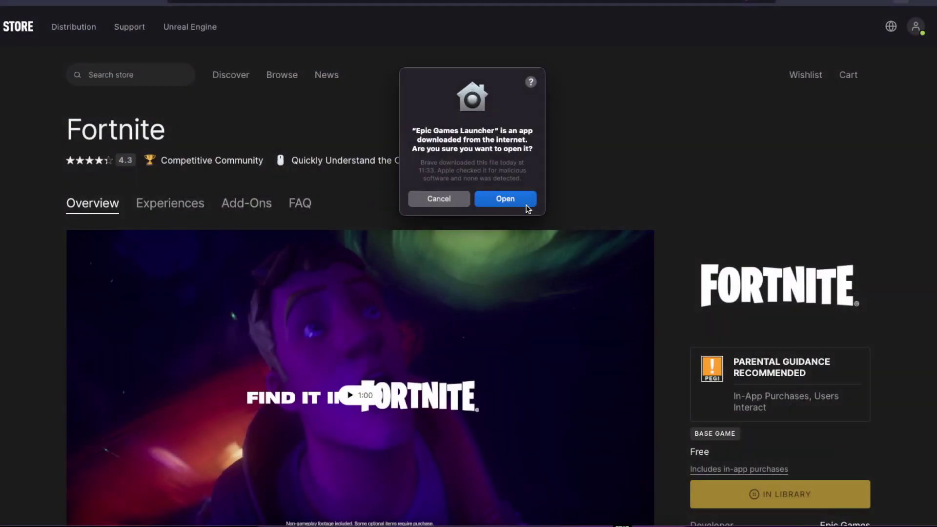
left_click(526, 204)
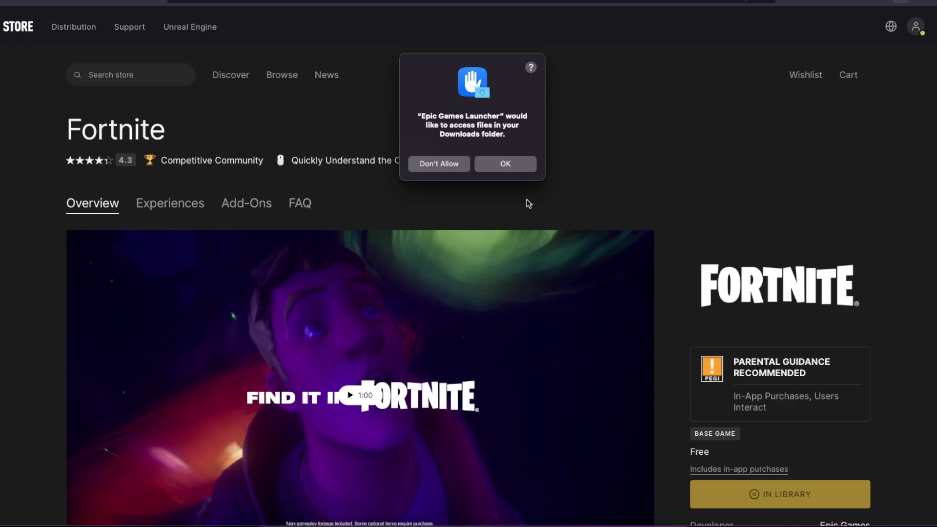
left_click(505, 164)
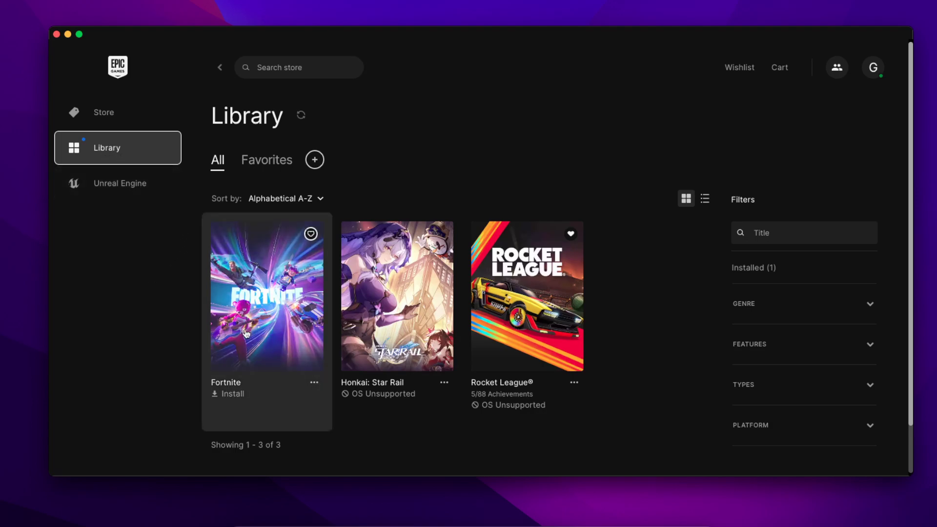
Begin installing Fortnite to /Users/Shared/Epic Games, noting the 96.90 GB required space
left_click(234, 394)
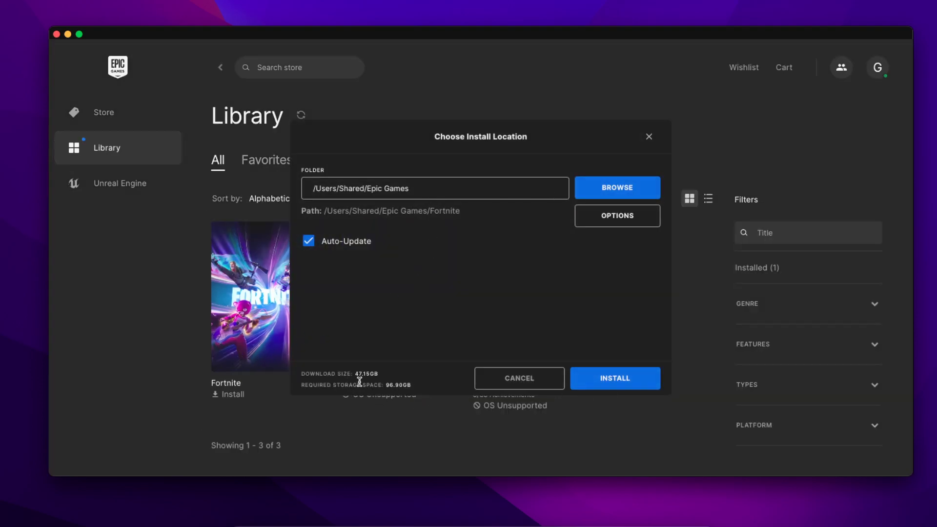
left_click_drag(384, 385, 426, 387)
left_click(428, 389)
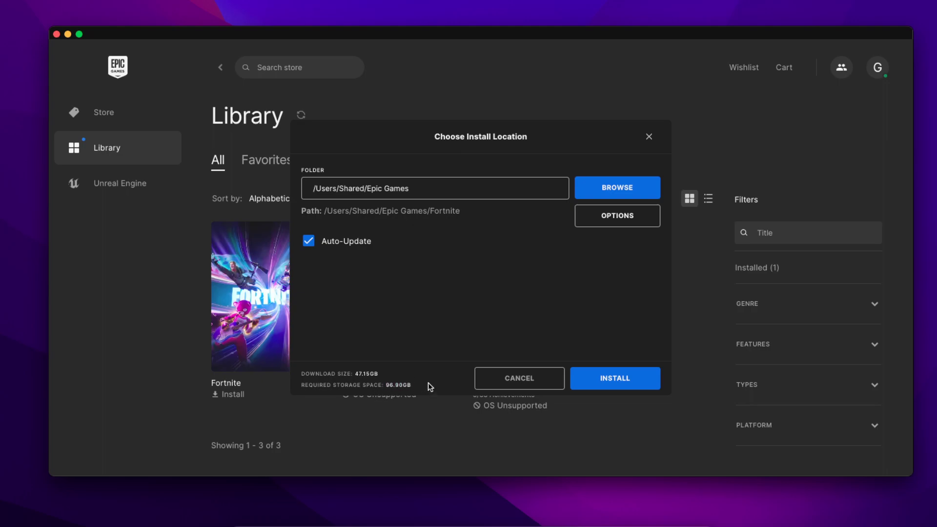